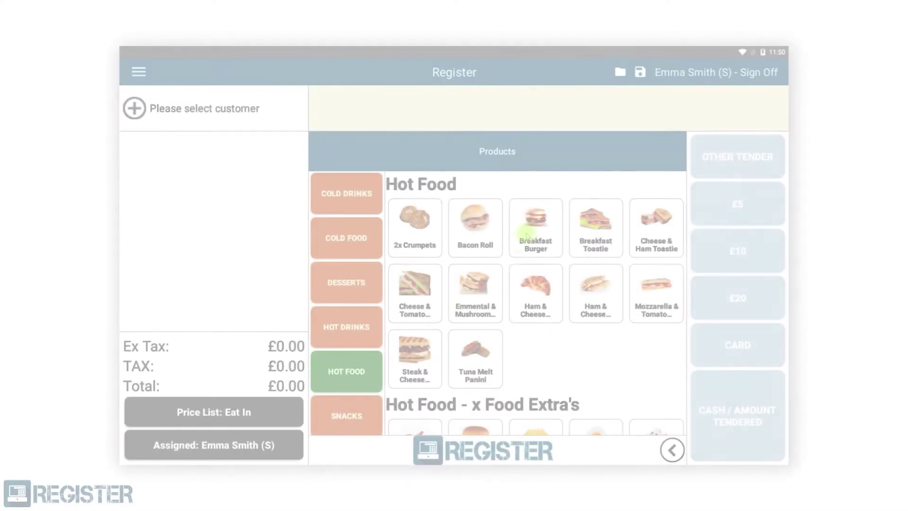
- Customise a Breakfast Burger: drop tomato and fried egg, add extra cheese, mushrooms, bacon and sausage
left_click(530, 234)
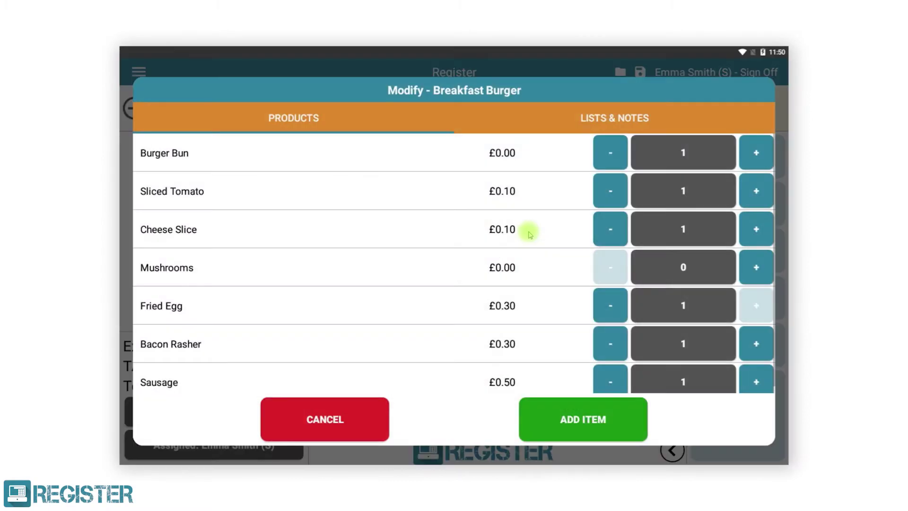
left_click(610, 186)
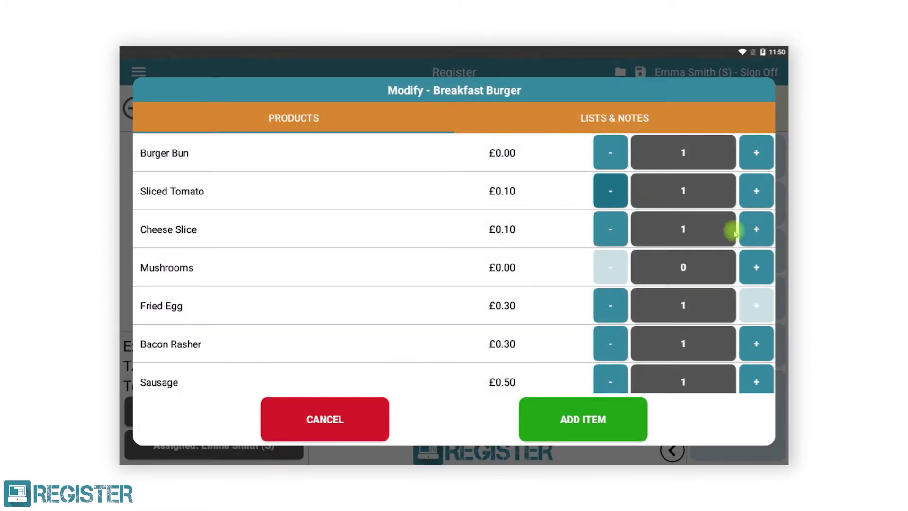
left_click(752, 235)
left_click(756, 270)
left_click(609, 308)
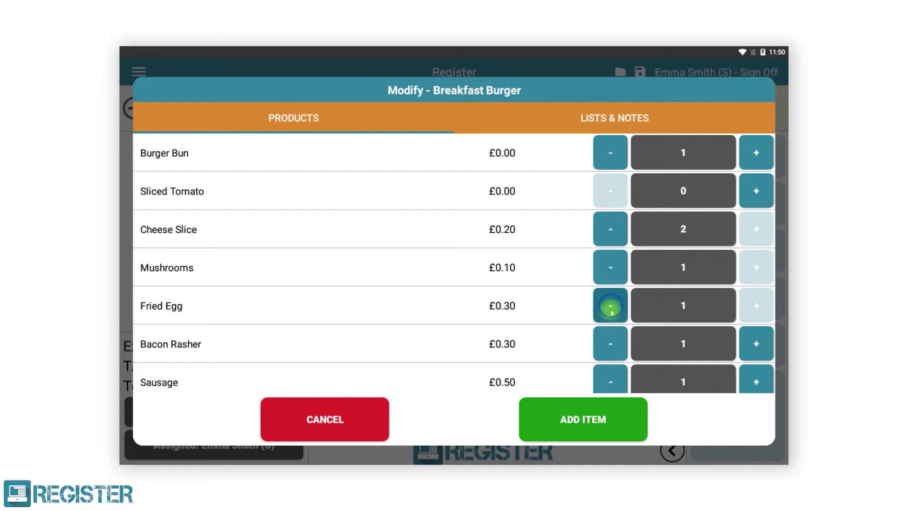
left_click(756, 345)
left_click(755, 378)
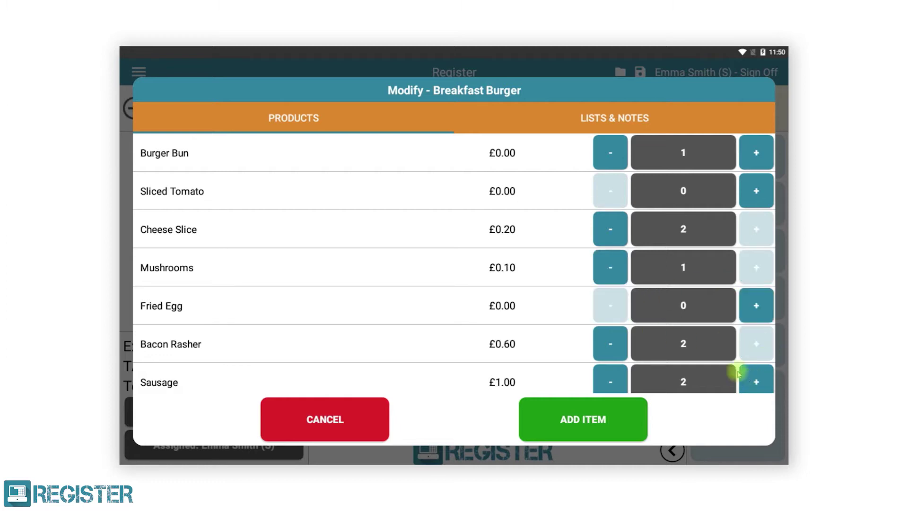
- Choose Ketchup as the sauce and add the £10.70 burger to the order
left_click(615, 124)
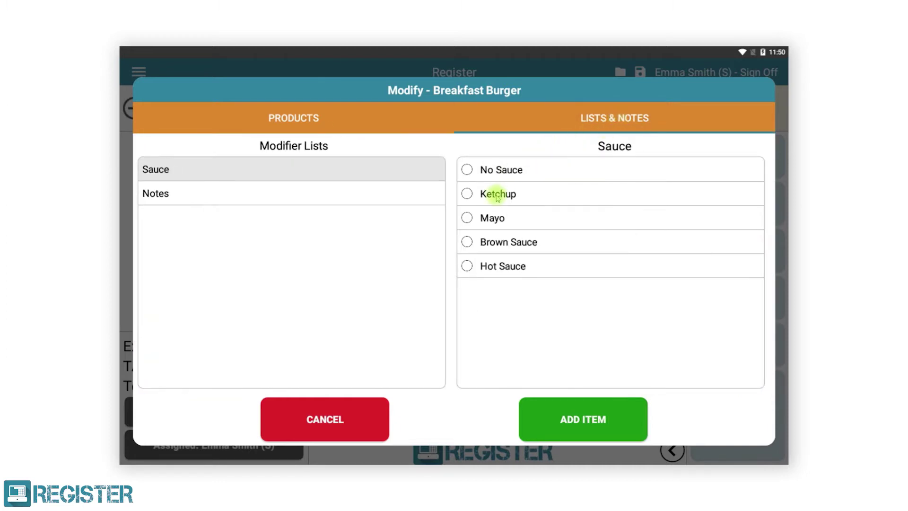
left_click(497, 196)
left_click(578, 417)
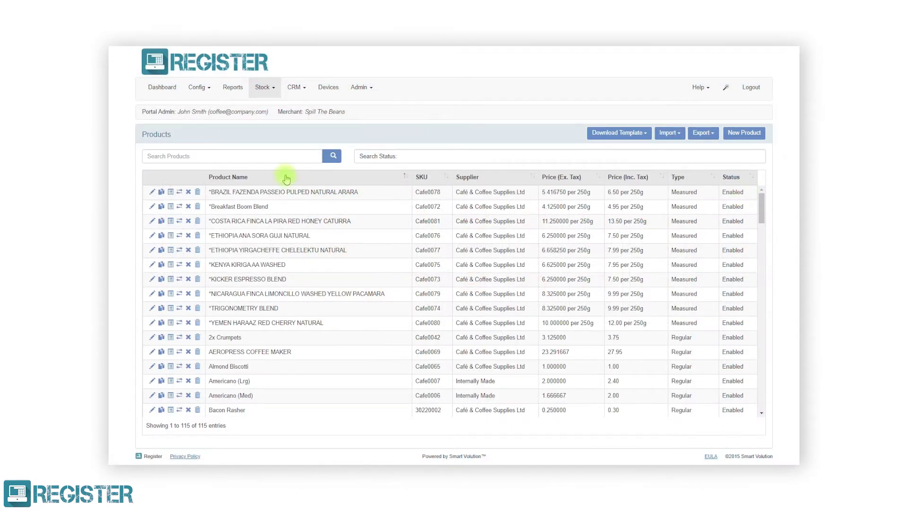
- Search cafe0043, view Breakfast Toastie's Bacon Rasher modifier settings, then sign in to the dashboard
left_click(273, 157)
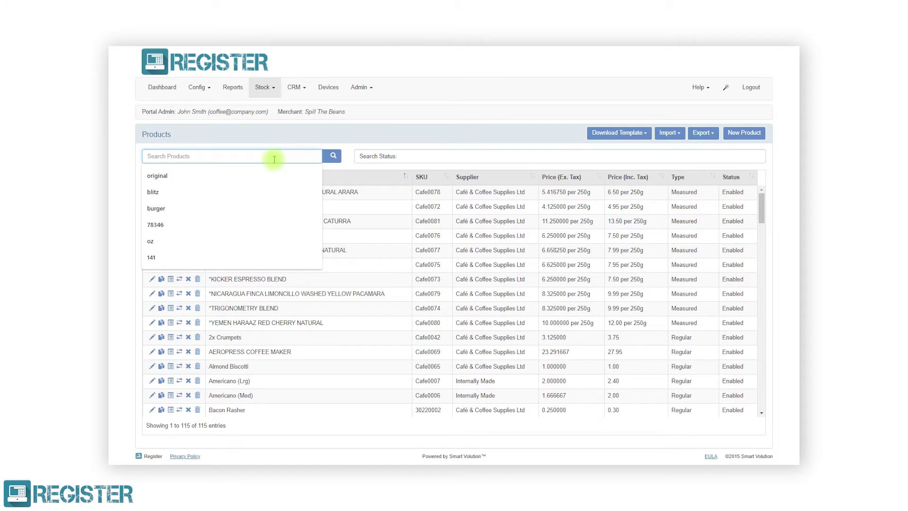
type("cafe0043")
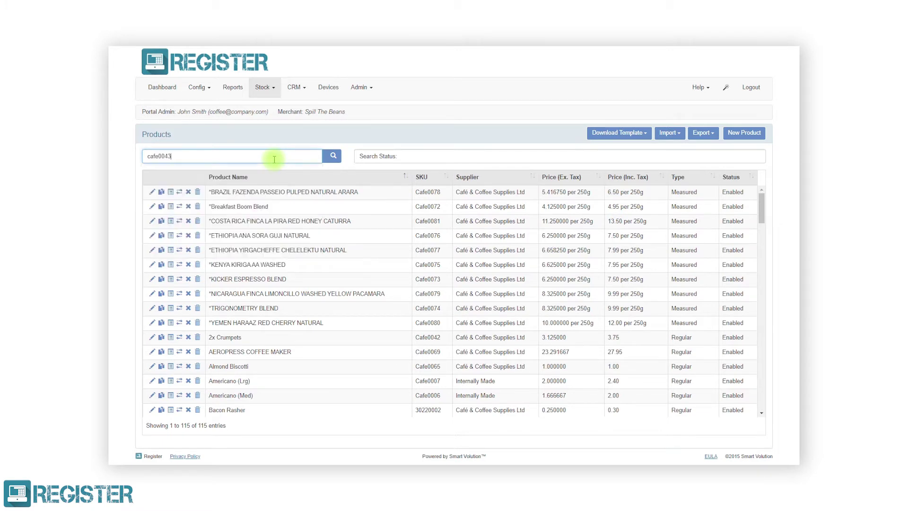
key("Return")
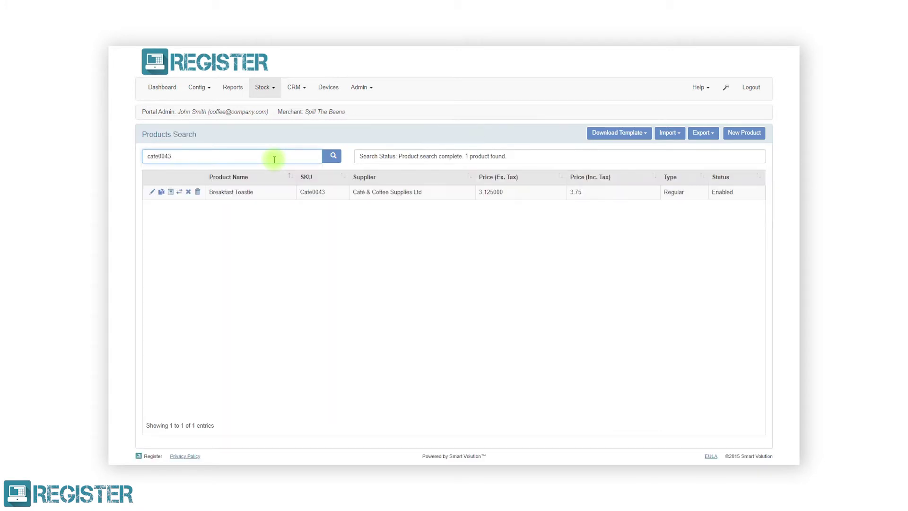
left_click(153, 192)
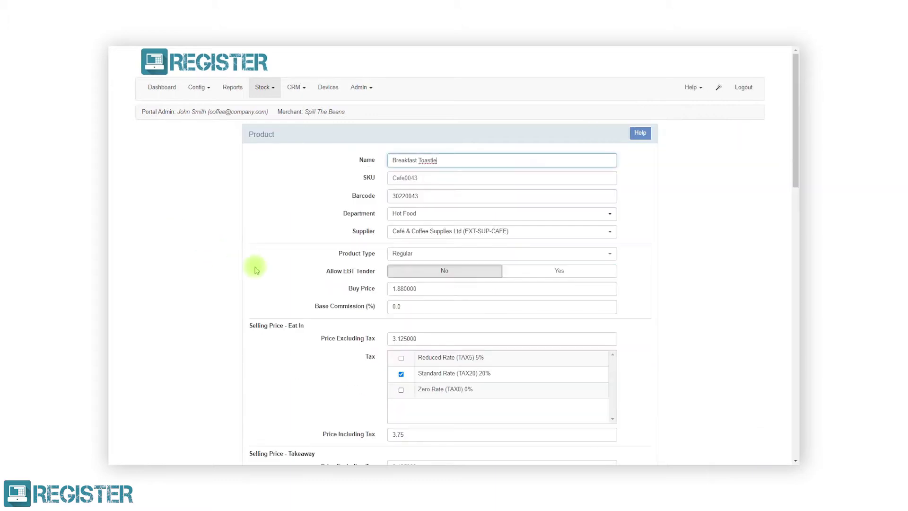
scroll(303, 271, "down", 8)
scroll(303, 273, "down", 7)
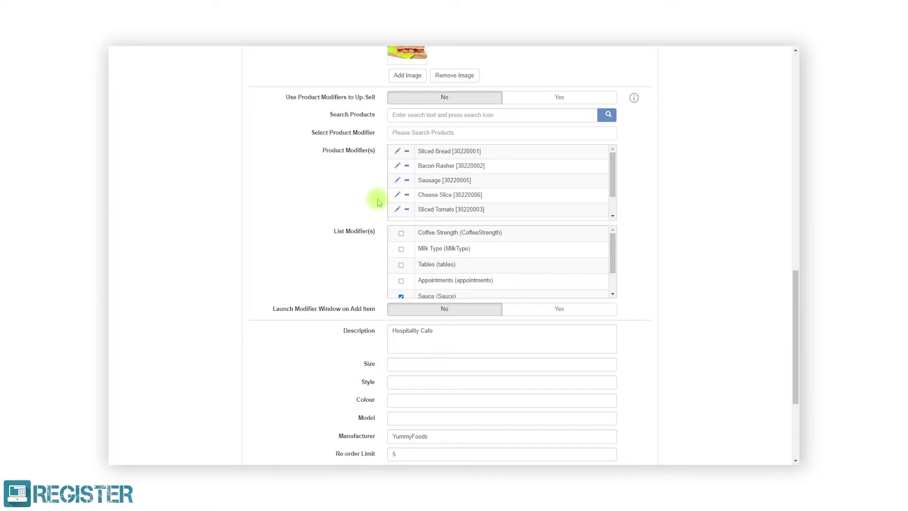
left_click(396, 168)
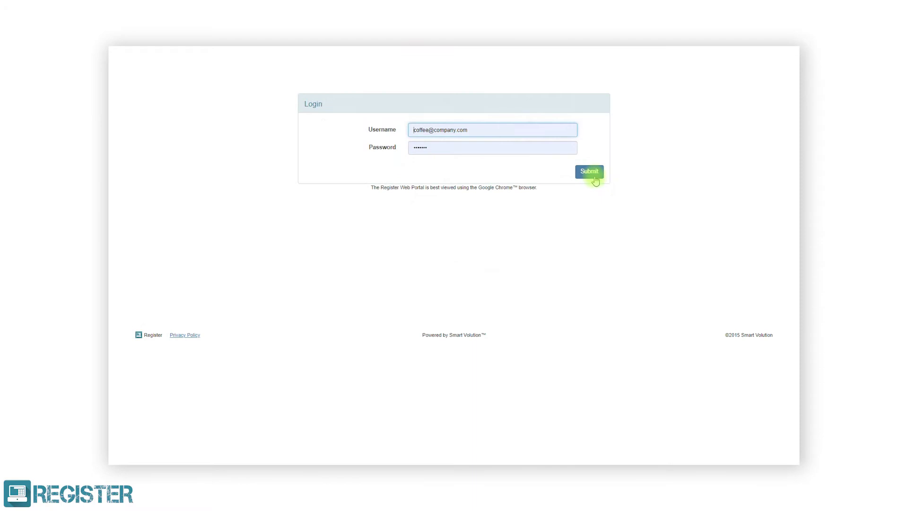
left_click(593, 173)
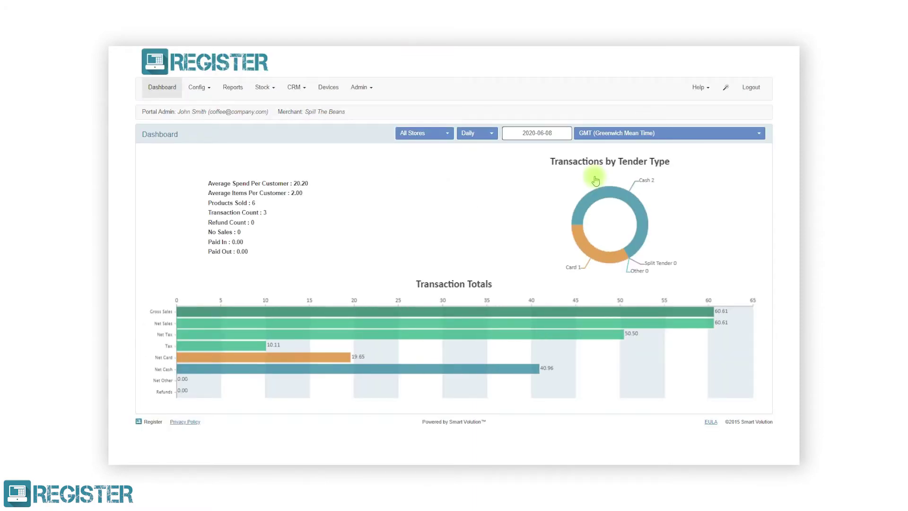
- From Stock > Products, download the Modifier Template as an XLSX file and open it
left_click(263, 88)
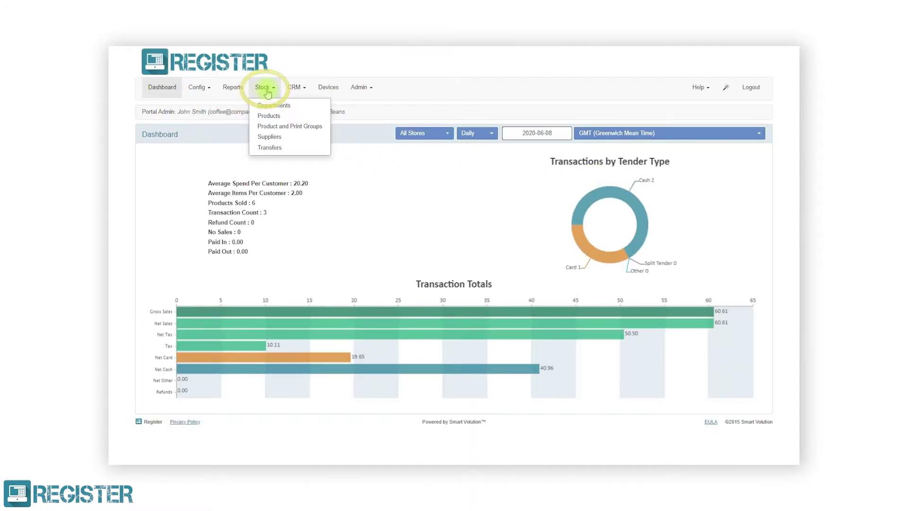
left_click(268, 117)
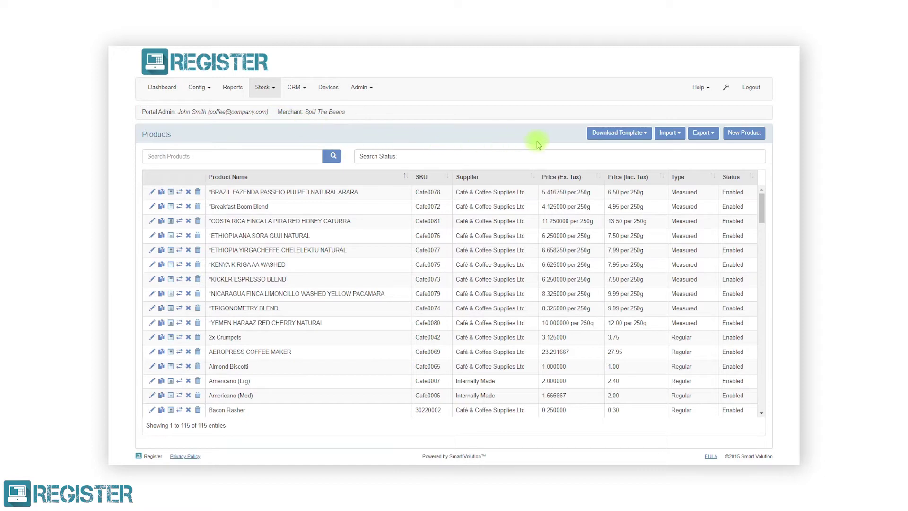
left_click(600, 140)
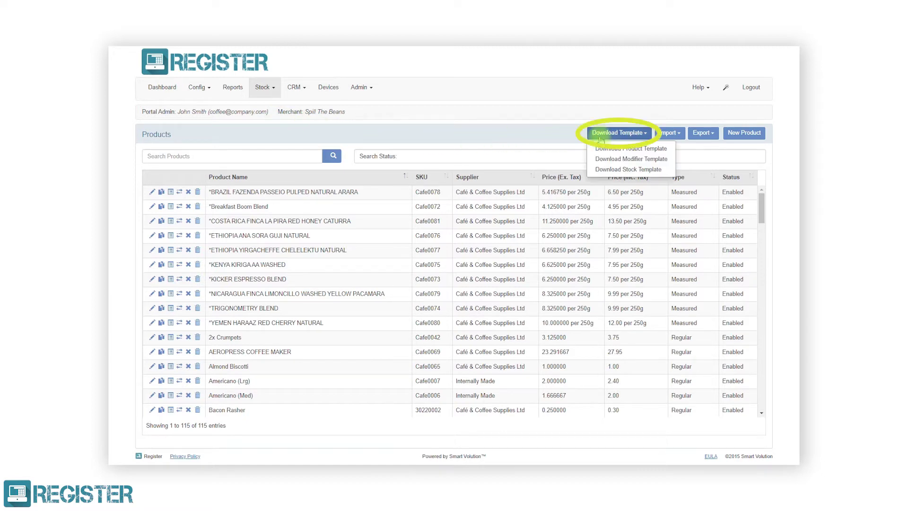
left_click(599, 159)
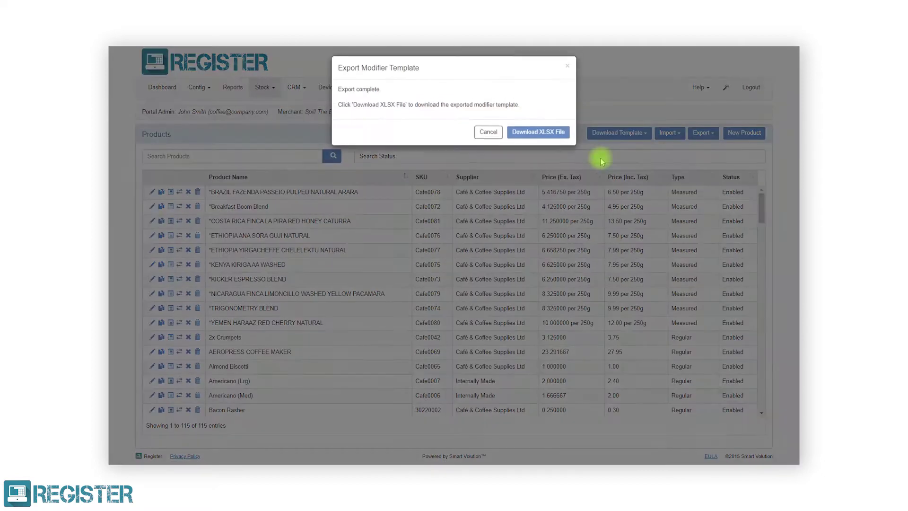
left_click(562, 137)
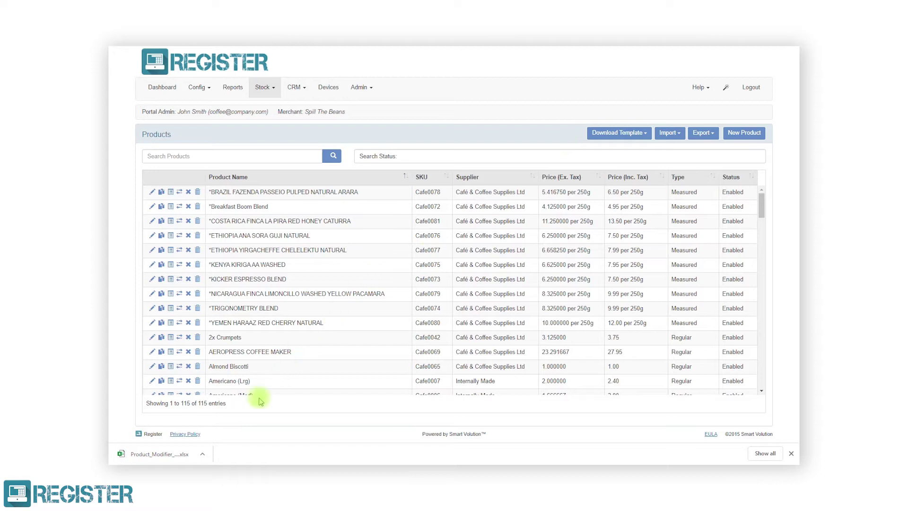
left_click(194, 454)
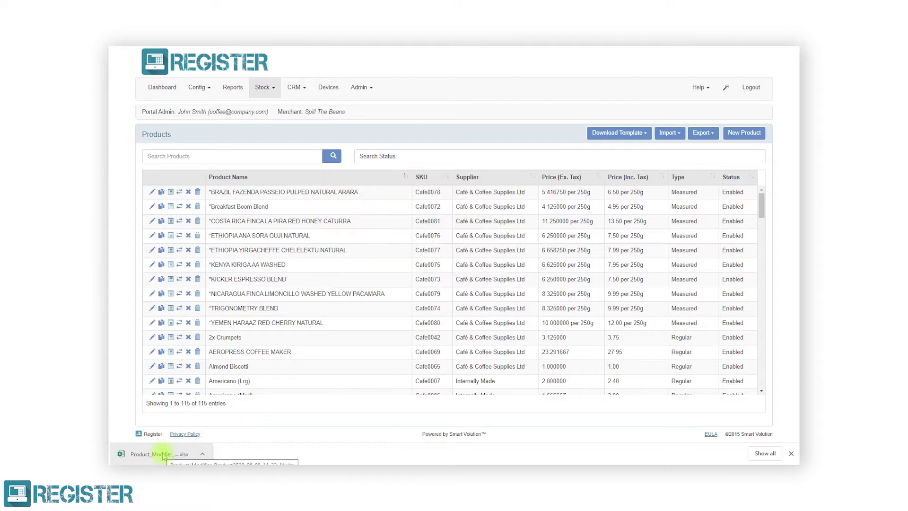
- Enter row 2: CAFE0043, 30220001, journal No, default Yes, editable No, quantity 2 free, price list No
left_click(199, 195)
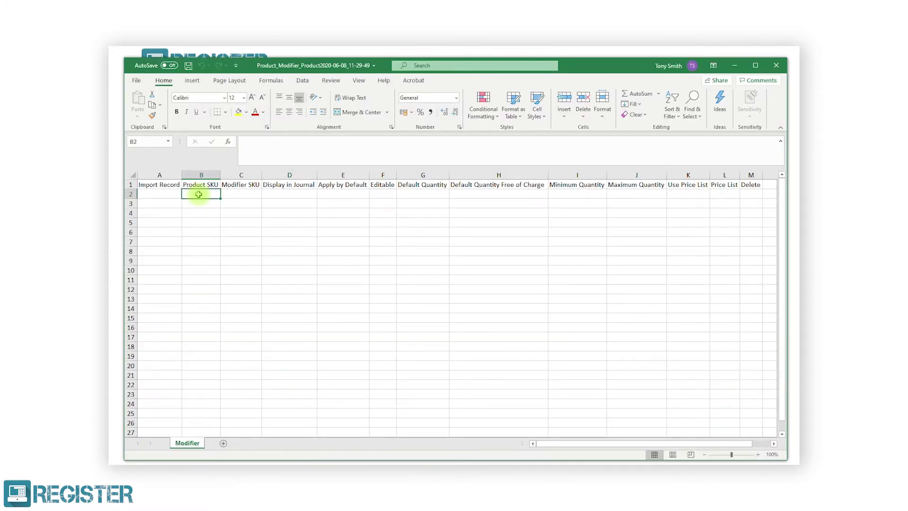
type("CAFE0043")
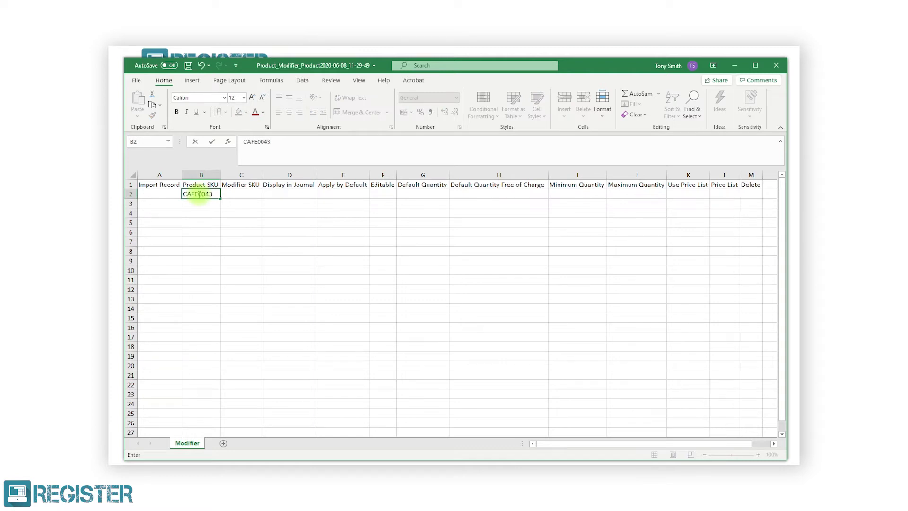
key("Tab")
type("3")
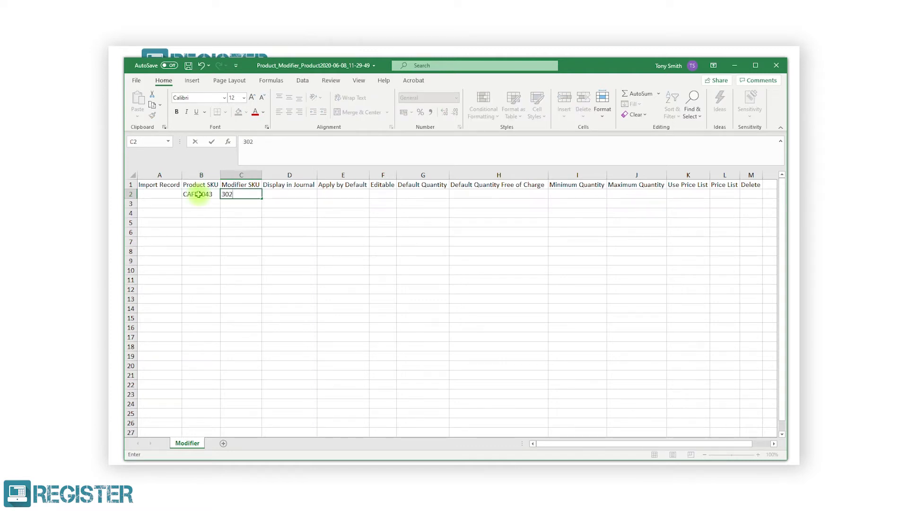
key("Tab")
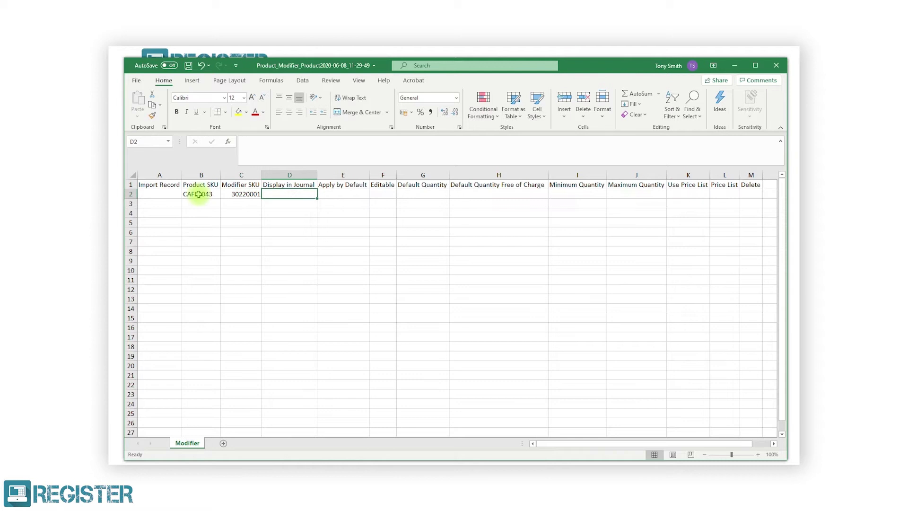
type("No")
key("Tab")
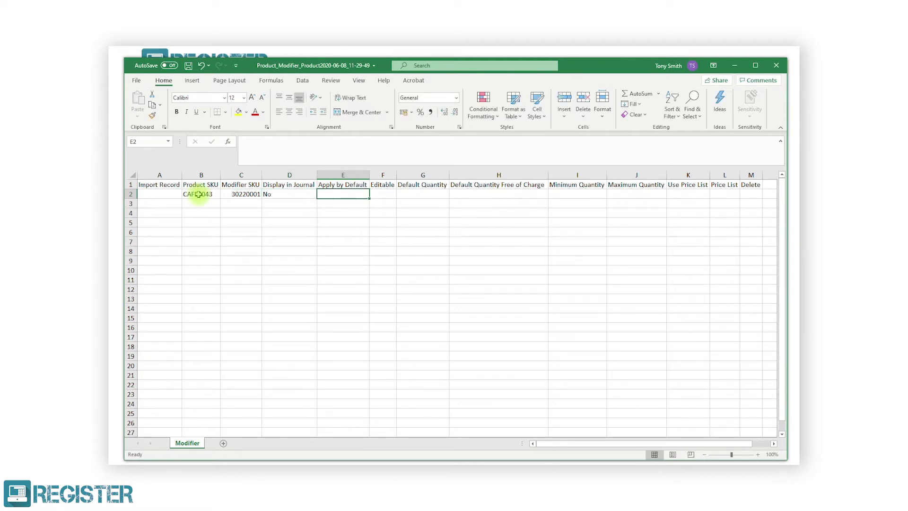
type("Yes")
key("Tab")
type("No")
key("Tab")
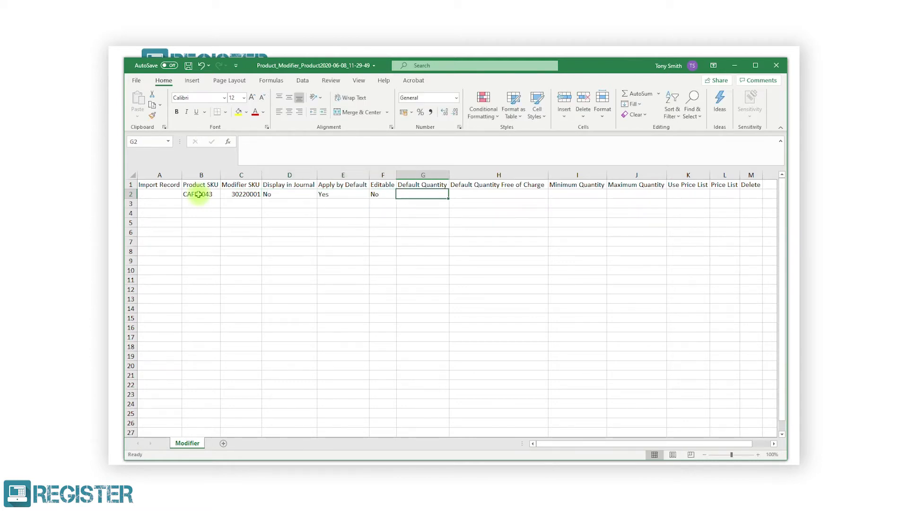
type("2")
key("Tab")
type("Yes")
key("Tab")
key("Tab")
key("Tab")
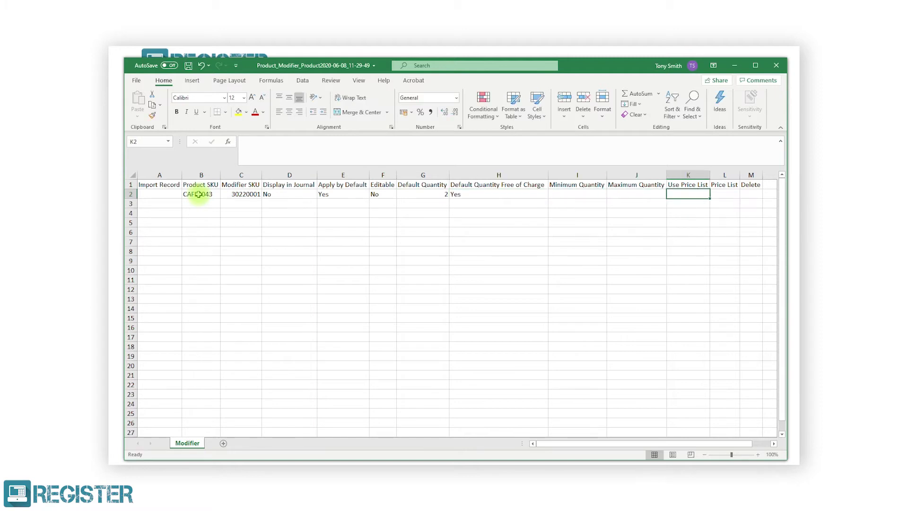
type("No")
key("Return")
- Enter row 3: 30220002, all Yes, quantity 2 free, min 0, max 4, Follow Transaction price list
key("Left")
key("Left")
key("Left")
key("Left")
key("Left")
key("Left")
key("Left")
key("Left")
key("Left")
type("CAF")
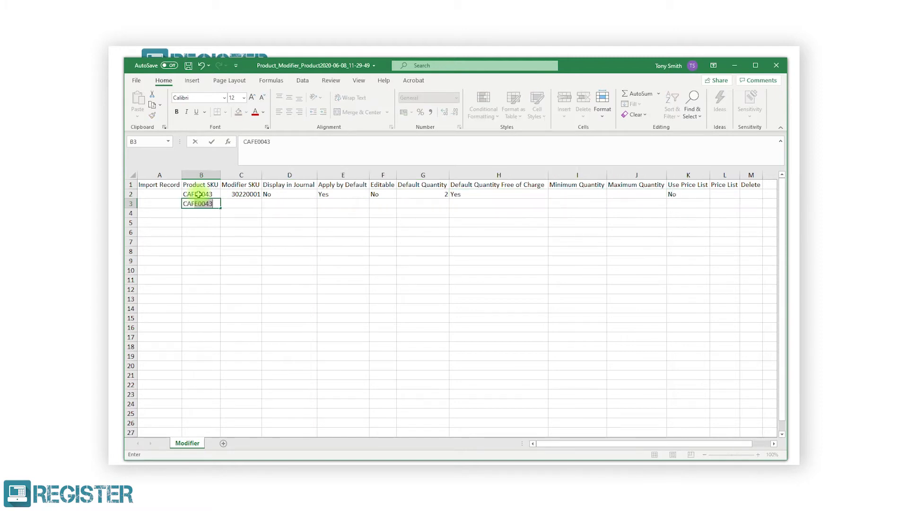
key("Tab")
type("302")
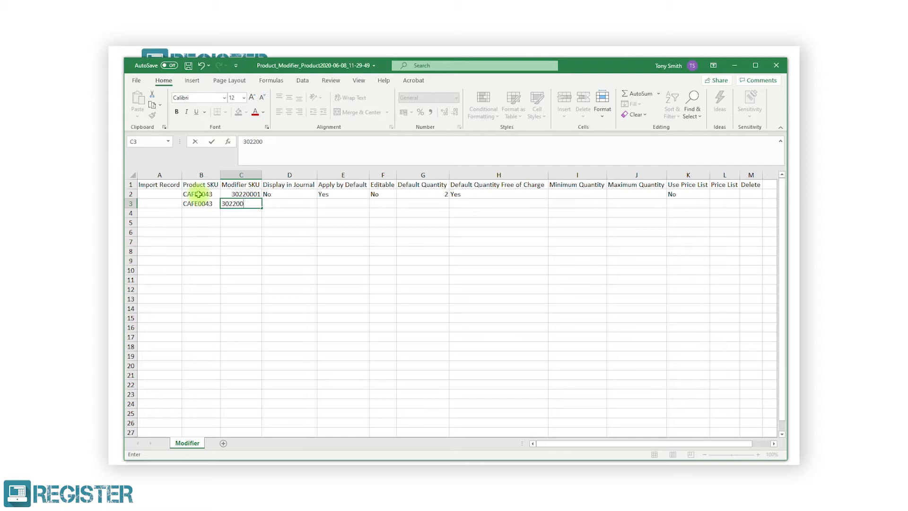
type("20002")
key("Tab")
type("Yes")
key("Tab")
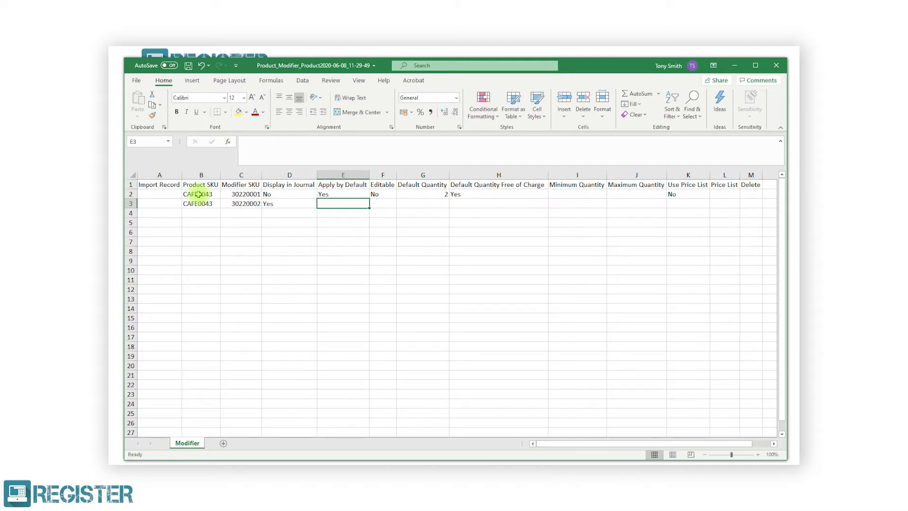
type("Yes")
key("Tab")
type("Yes")
key("Tab")
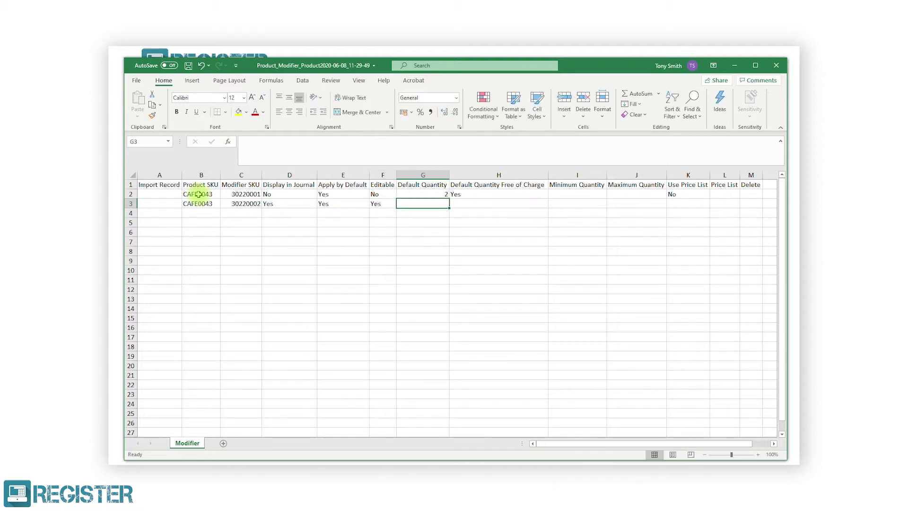
type("2")
key("Tab")
type("Yes")
key("Tab")
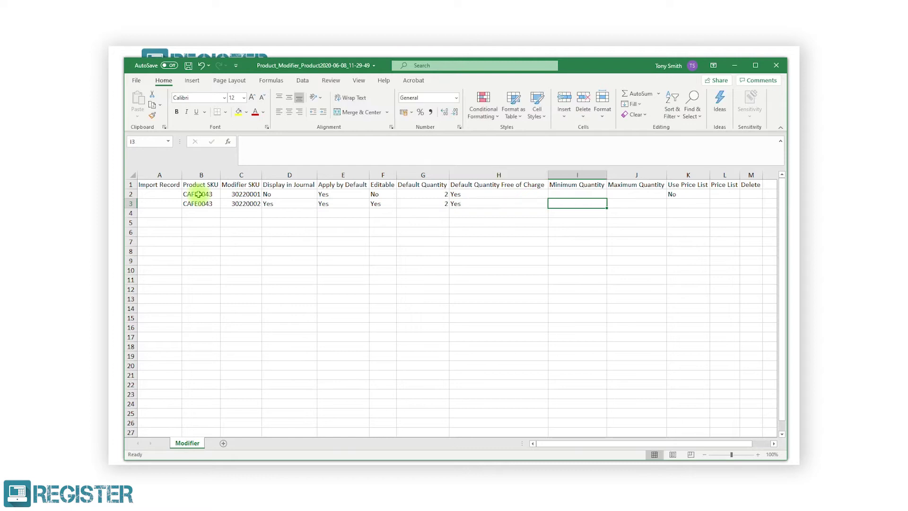
type("0")
key("Tab")
type("4")
key("Tab")
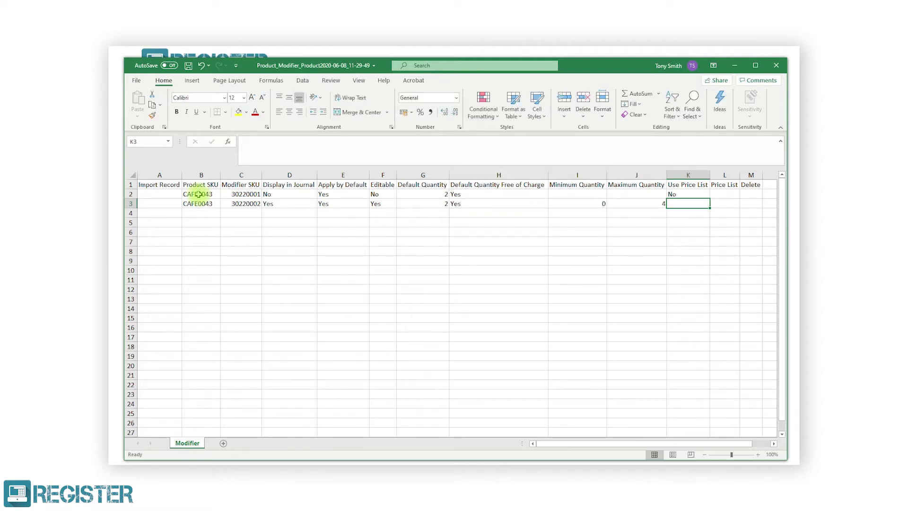
type("Yer")
key("Tab")
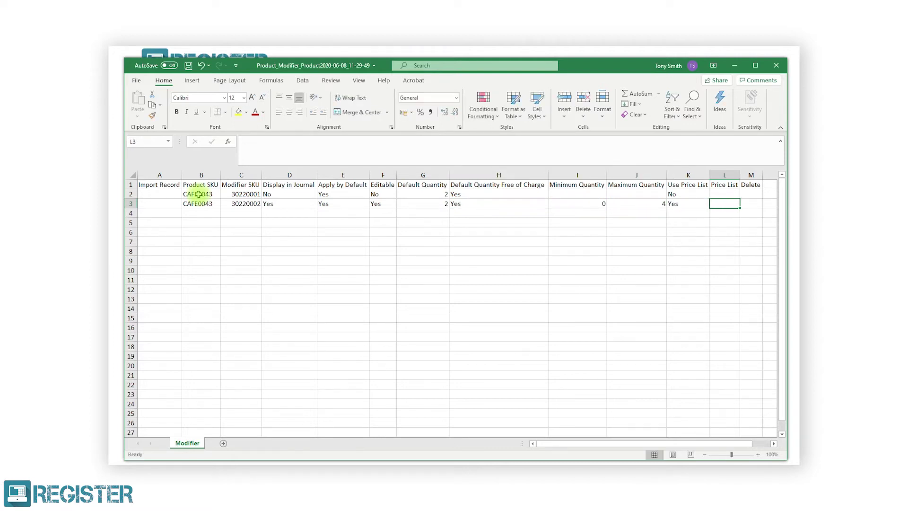
type("Follow Transaction")
key("Return")
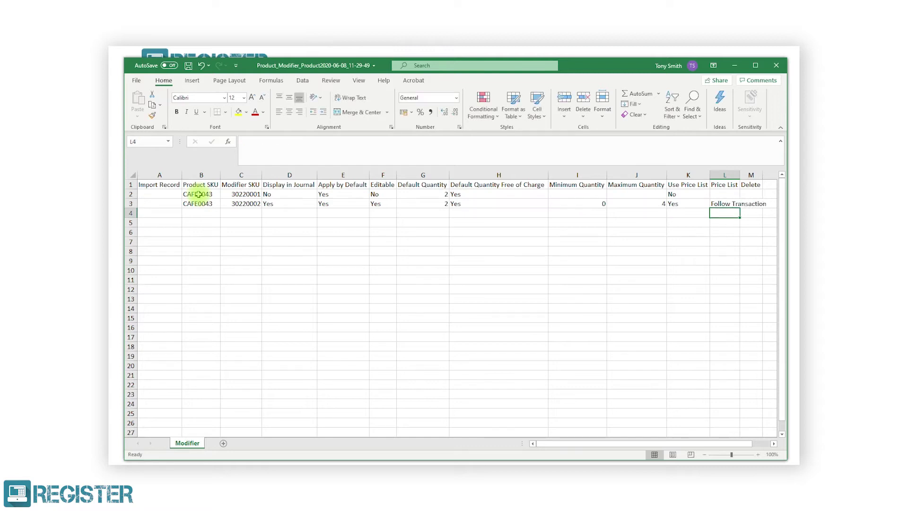
- Enter row 4: 30220003, all Yes, quantity 4 free, min 0, max 8, Follow Transaction price list
key("Left")
key("Left")
key("Left")
key("Left")
key("Left")
key("Left")
key("Left")
key("Left")
key("Left")
key("Left")
type("CAFE")
key("Tab")
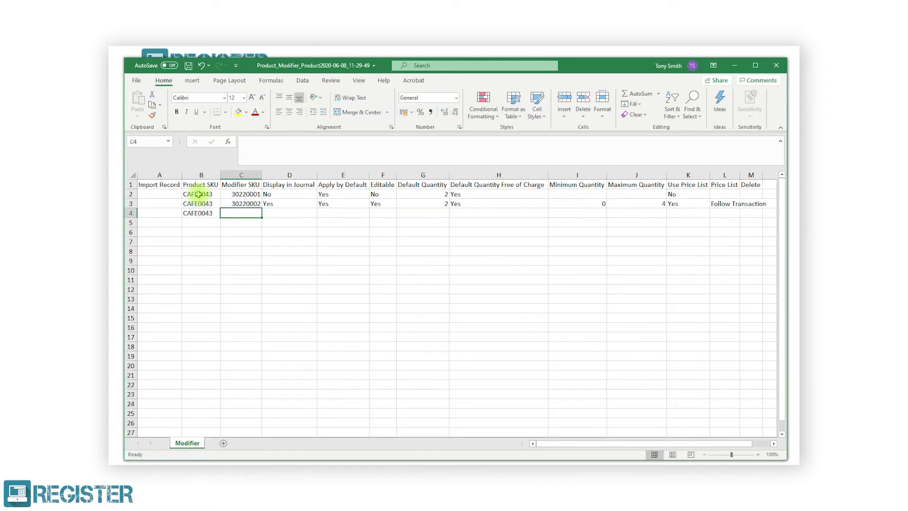
type("30220003")
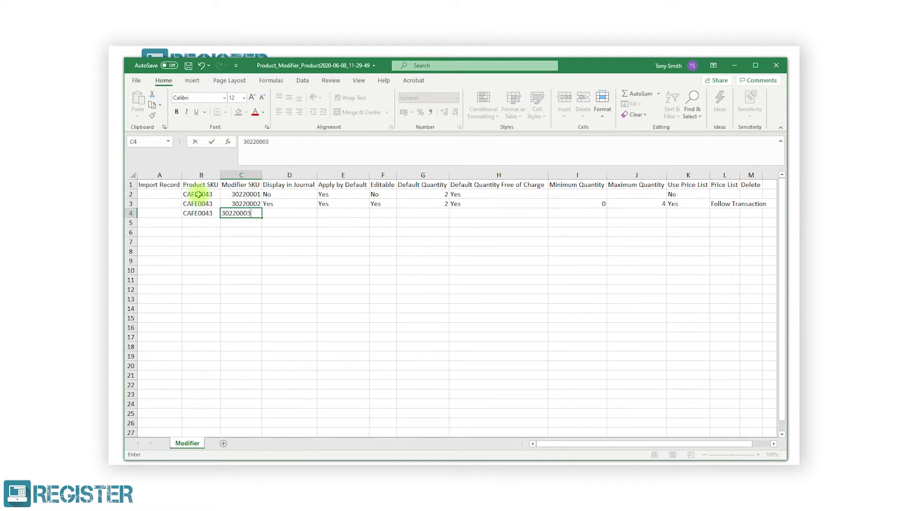
key("Tab")
type("y")
key("Tab")
type("y")
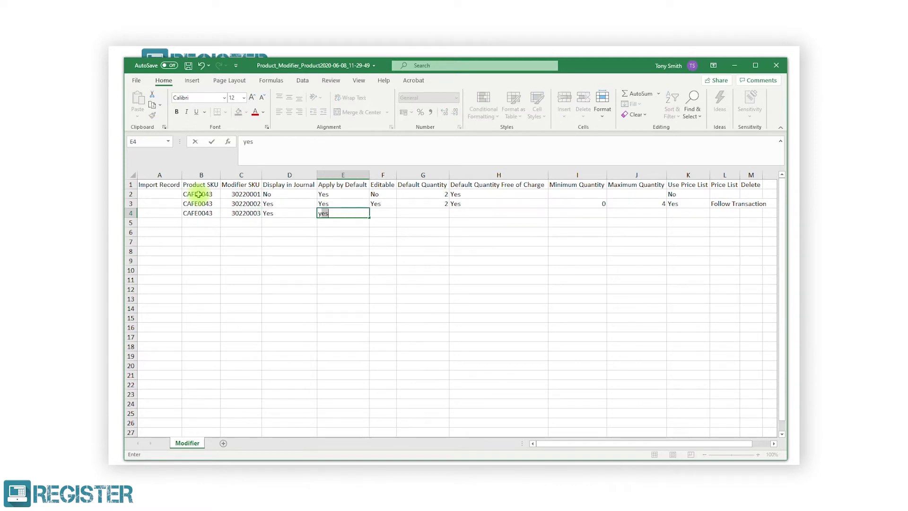
key("Tab")
type("y")
key("Tab")
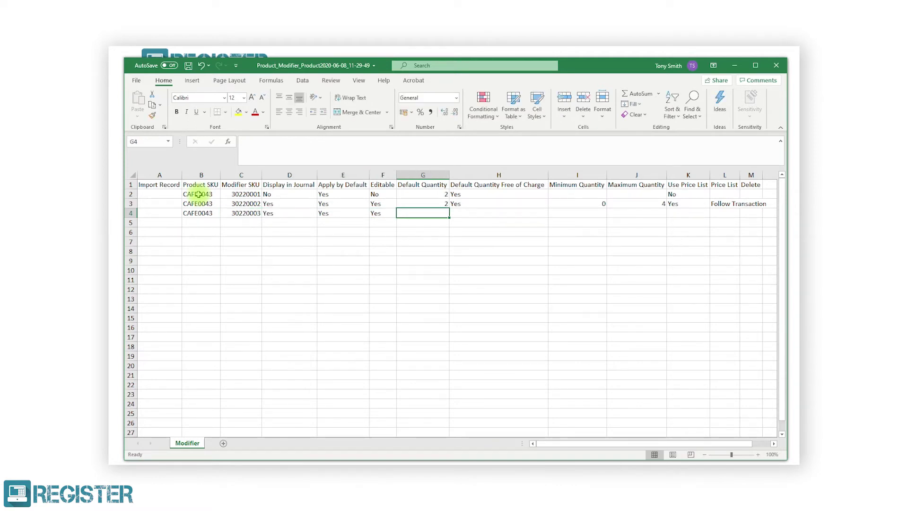
type("4")
key("Tab")
type("y")
key("Tab")
type("0")
key("Tab")
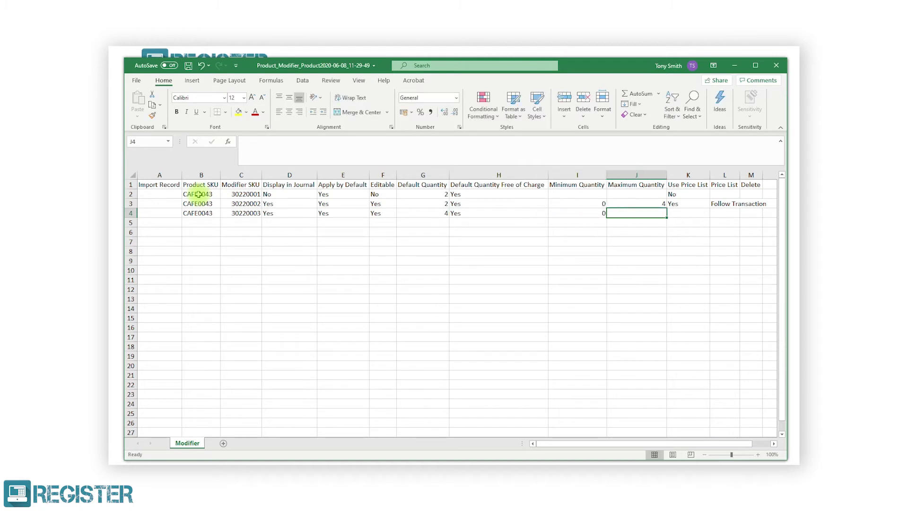
type("8")
key("Tab")
type("y")
key("Tab")
type("f")
key("Return")
- Enter row 5: 30220004, all Yes, quantity 1 free, min 0, max 1, price list No
type("c")
key("Tab")
type("30220004")
key("Tab")
type("y\ty\ty\t1\ty\t")
type("0")
key("Tab")
type("1")
key("Tab")
type("n")
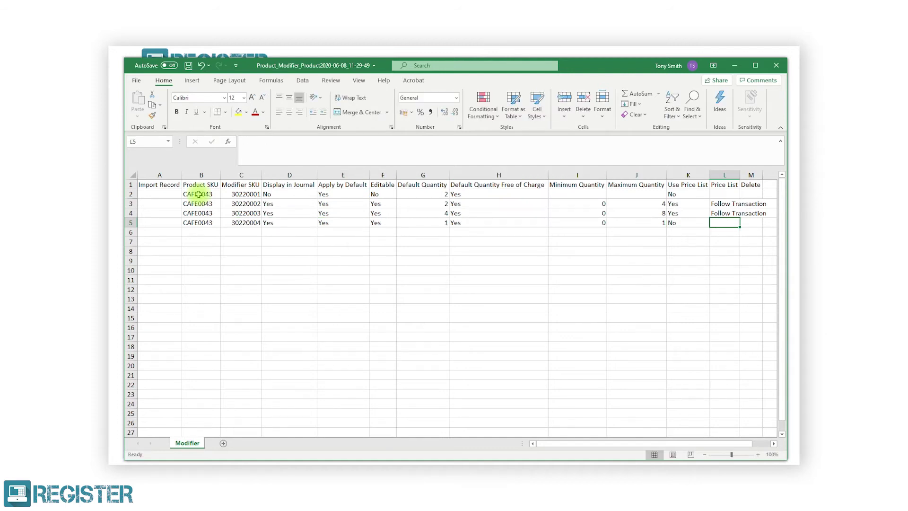
key("Return")
- Enter row 6: 30220005, all Yes, quantity 2 free, min 0, max 4, Follow Transaction
key("Left")
key("Left")
key("Left")
key("Left")
key("Left")
type("c")
key("Tab")
type("30220005")
key("Tab")
type("y\ty\ty\t2\ty\t0\t4\ty\tf")
- Add rows for modifiers 30220006 and 30220007 under CAFE0043: all Yes, quantity 1, max 1, no price list
key("Return")
key("Left")
key("Left")
key("Left")
key("Left")
key("Left")
key("Left")
key("Left")
key("Left")
key("Left")
key("Left")
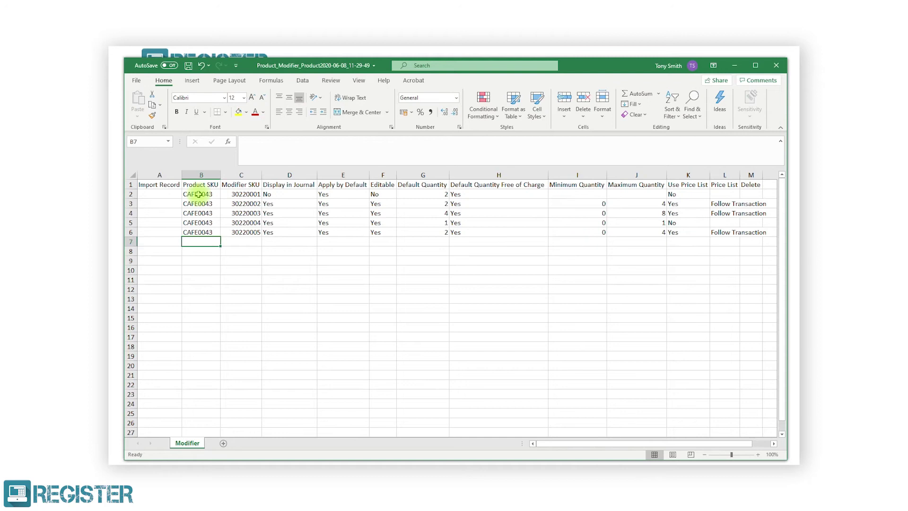
type("c")
key("Tab")
type("30220006")
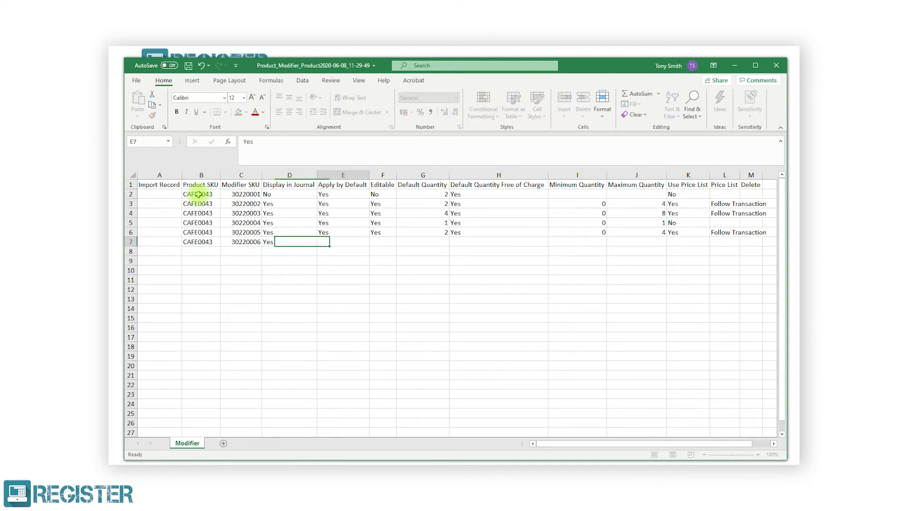
type("\ty\ty\ty\t1\ty\t0\t1\tn")
key("Return")
key("Left")
key("Left")
key("Left")
key("Left")
key("Left")
key("Left")
key("Left")
key("Left")
key("Left")
type("c")
key("Tab")
type("30220007\ty\ty\ty\t1\ty\t0\t1\tn")
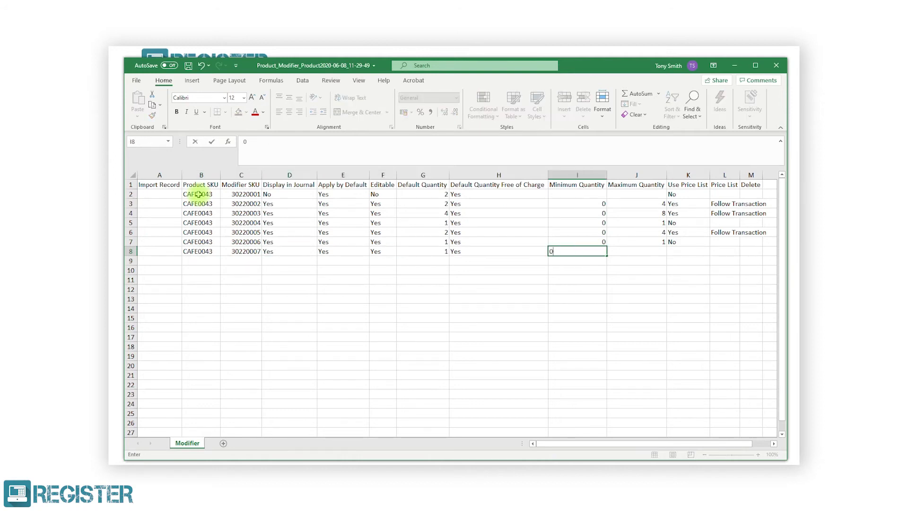
key("Return")
- Fill Import Record with Yes for rows 2–8, then save and close the workbook
left_click(156, 194)
type("Yes")
key("Return")
type("y y y y y y")
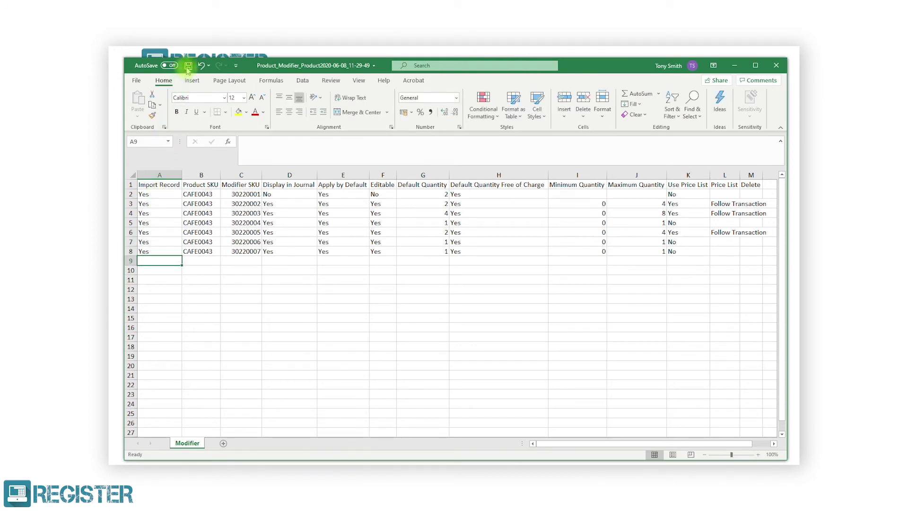
left_click(187, 67)
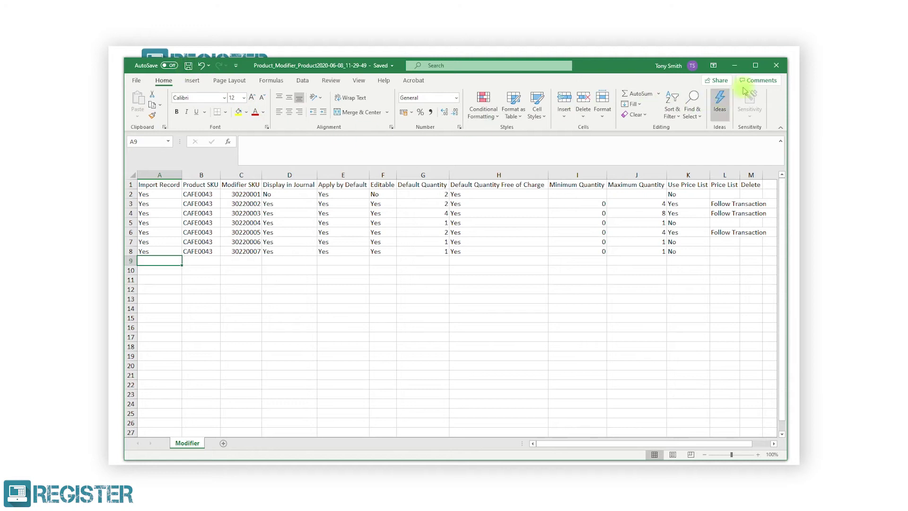
left_click(776, 65)
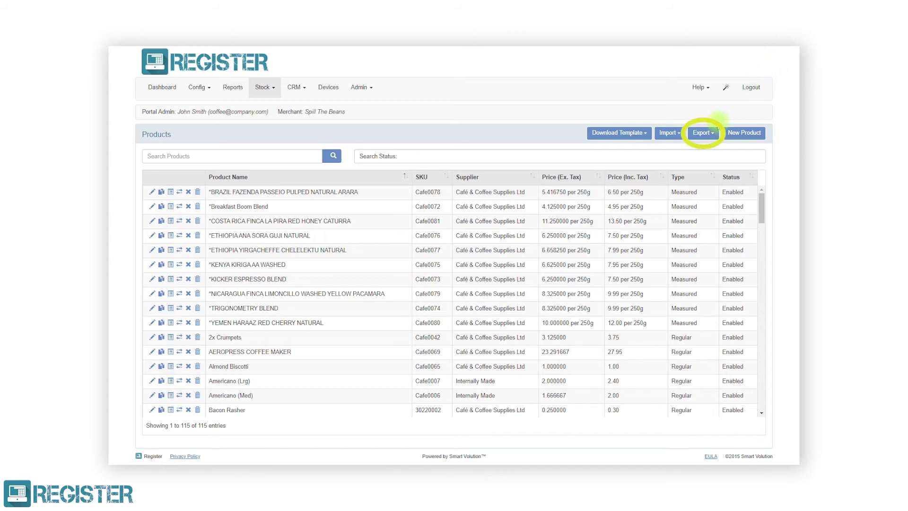
- Export the 106 existing modifier records via Export Modifier Records as XLSX and open the file
left_click(704, 133)
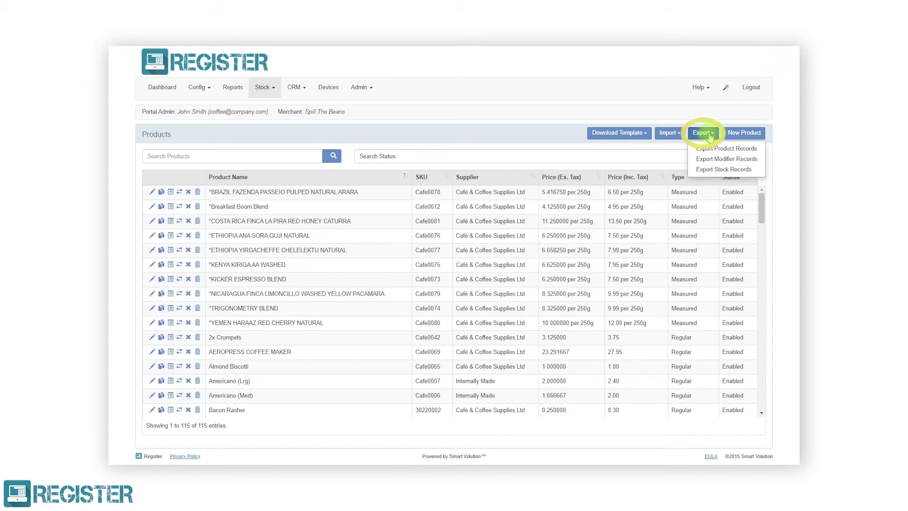
left_click(715, 159)
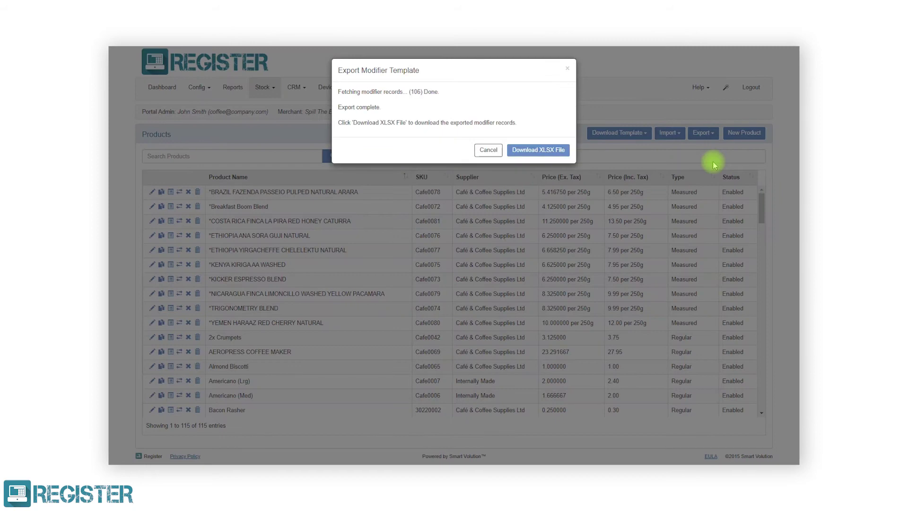
left_click(562, 148)
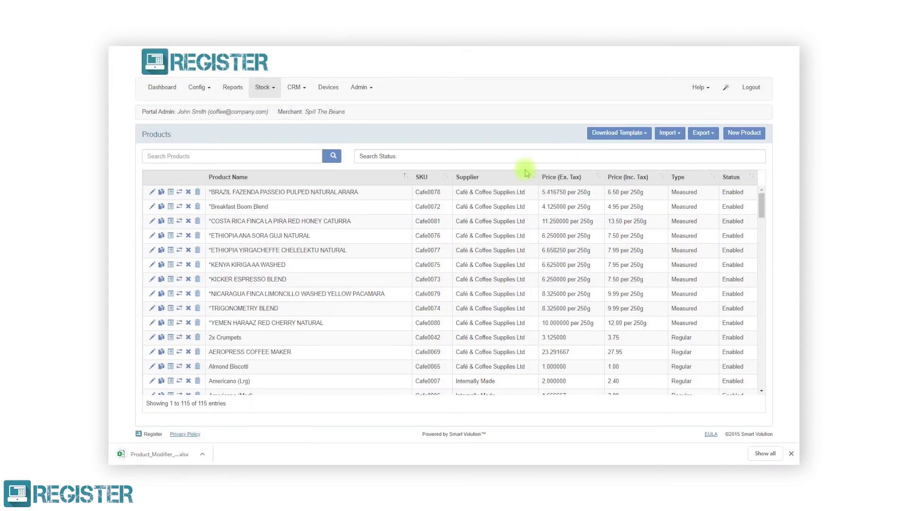
left_click(181, 452)
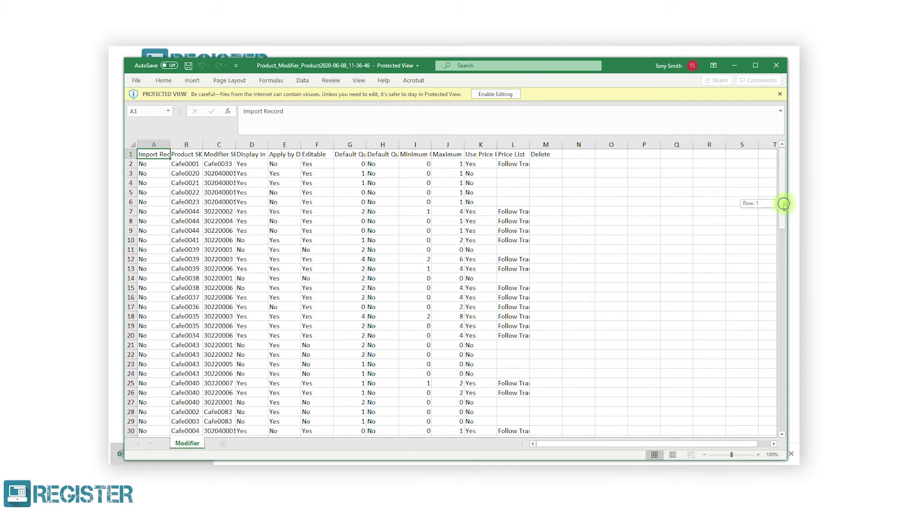
- Scroll through the exported modifier rows, all marked Import Record No, then close Excel
left_click_drag(784, 210, 781, 316)
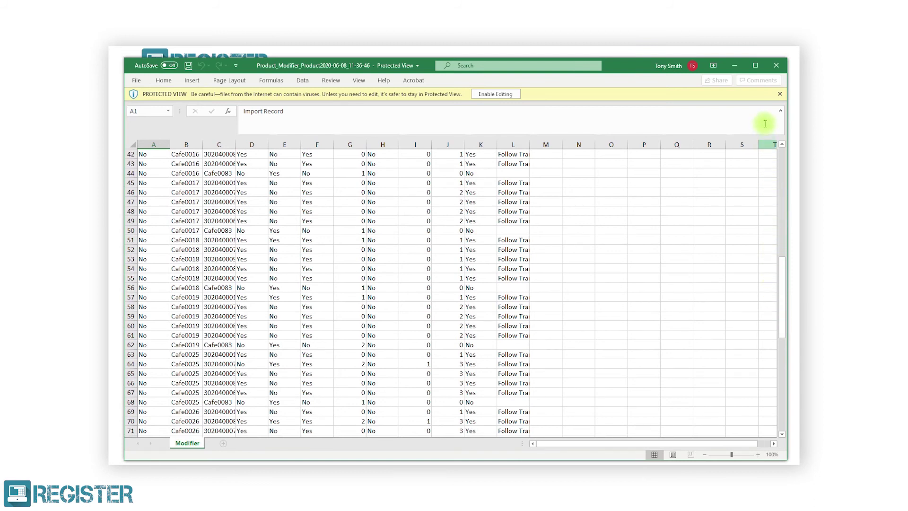
left_click(776, 67)
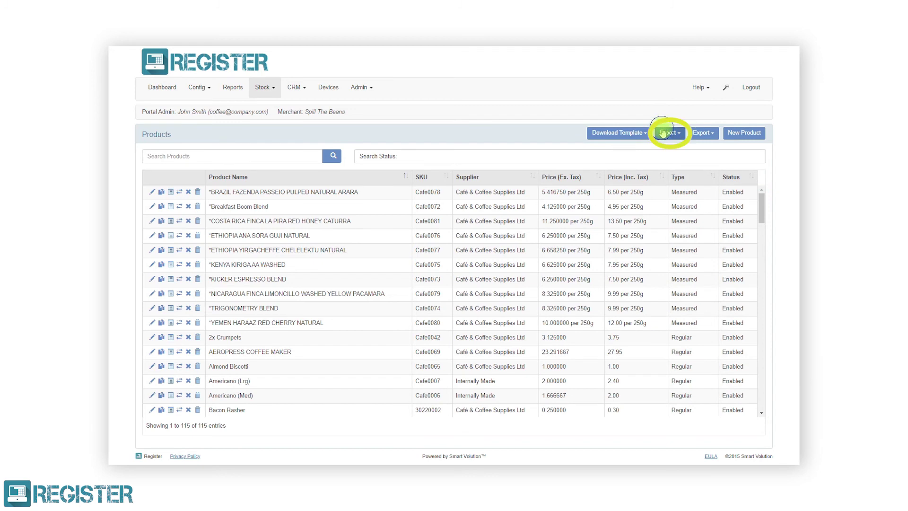
- Import the 7 modifier records from Product_Modifier_Product2020-06-08_11-29-49 via Import Modifier Records
left_click(662, 132)
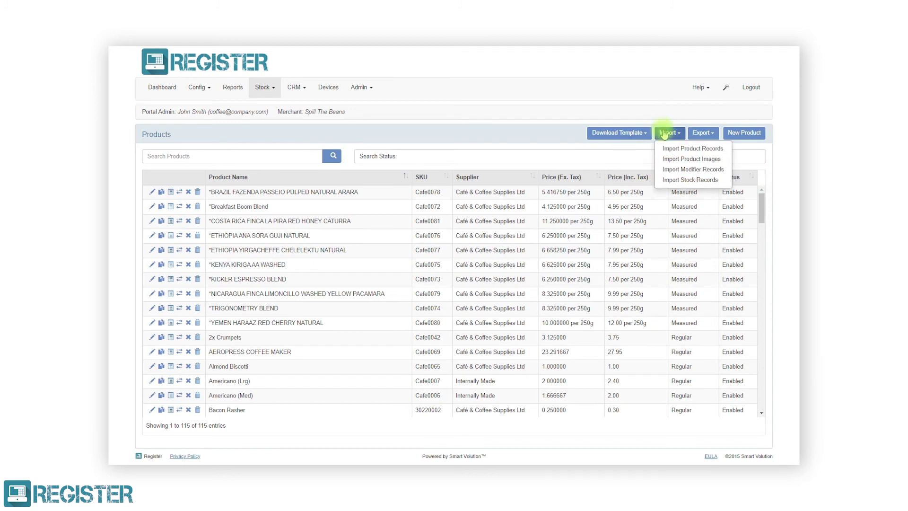
left_click(672, 170)
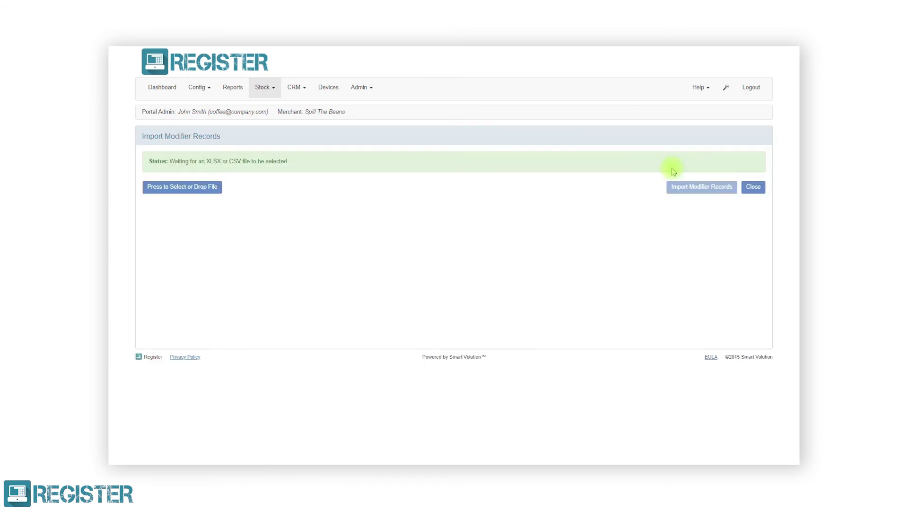
left_click(202, 186)
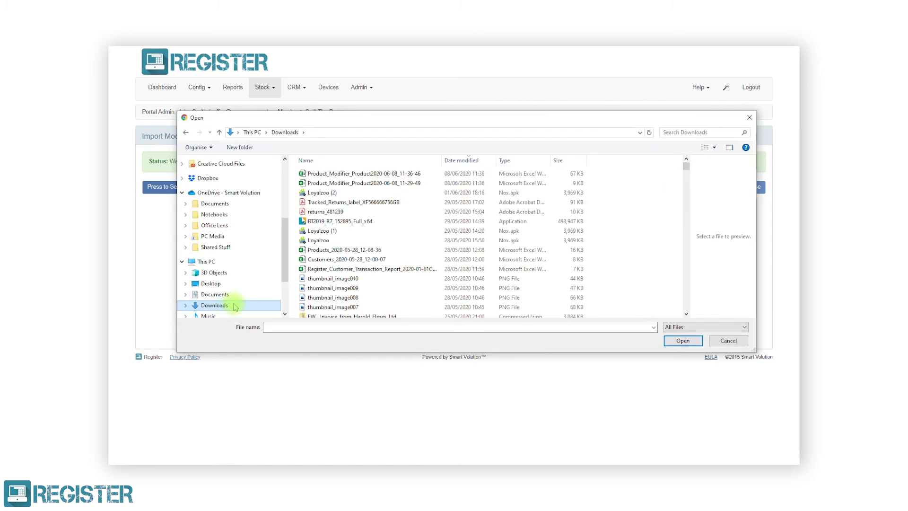
left_click(391, 183)
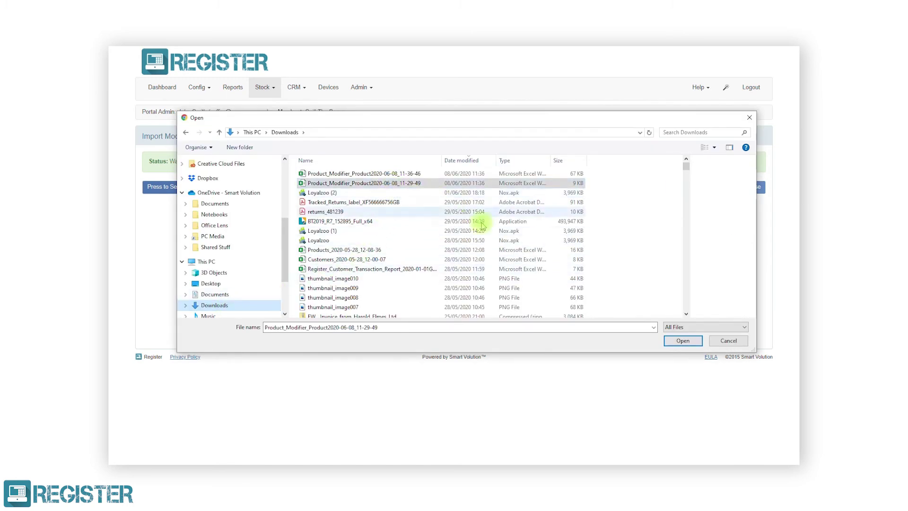
left_click(680, 340)
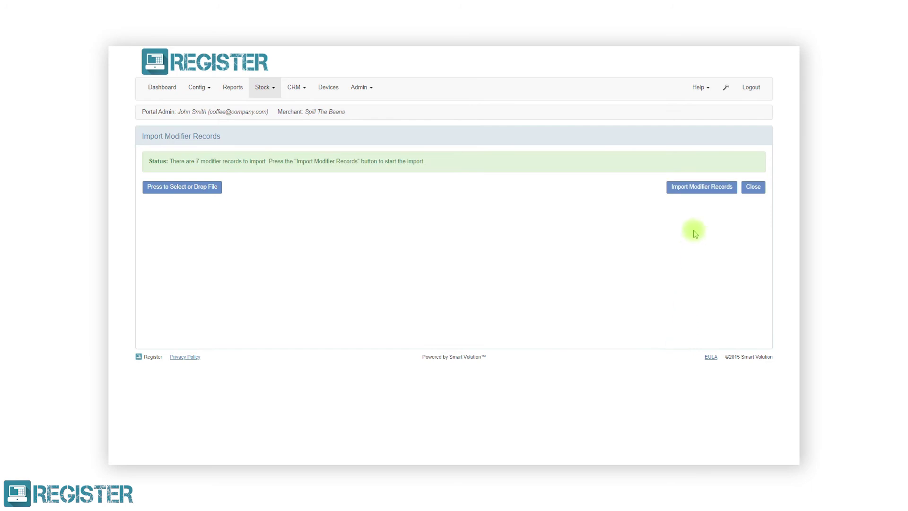
left_click(695, 190)
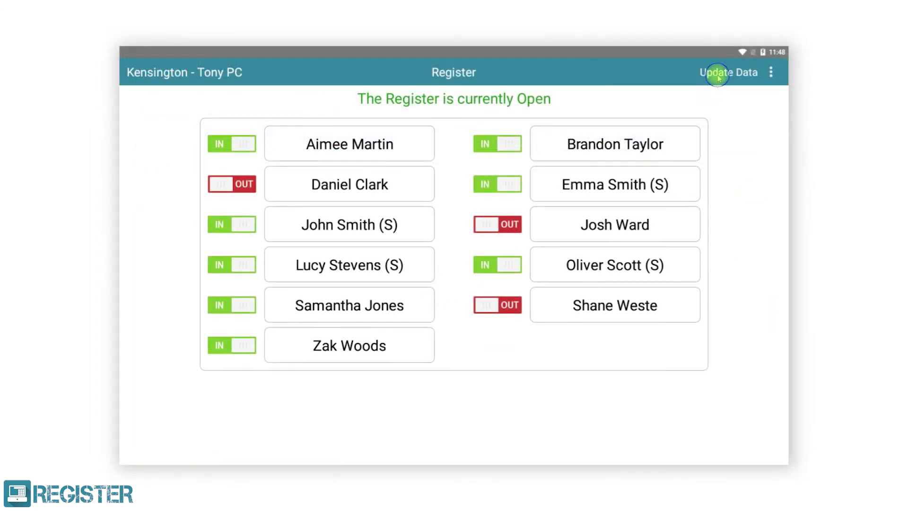
- Update the till data, sign in, and show the modifiers on a £3.75 Breakfast Toastie order line
left_click(717, 74)
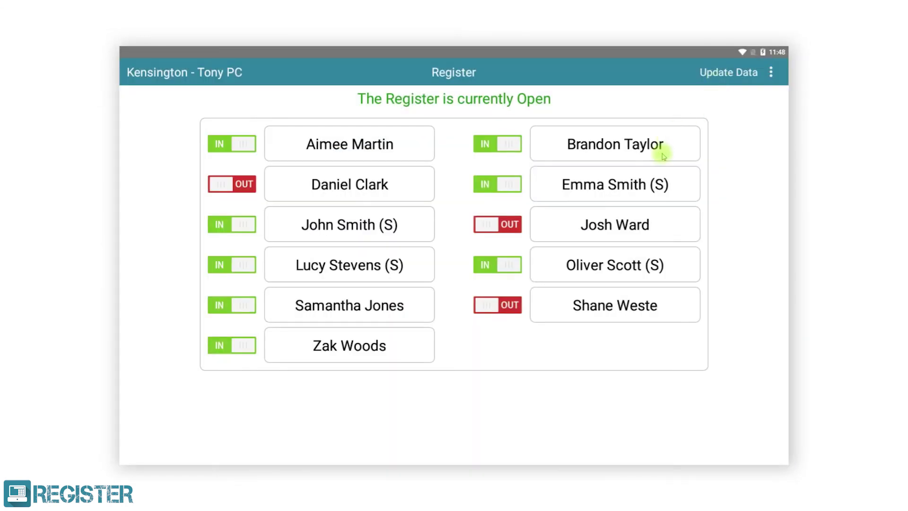
left_click(649, 176)
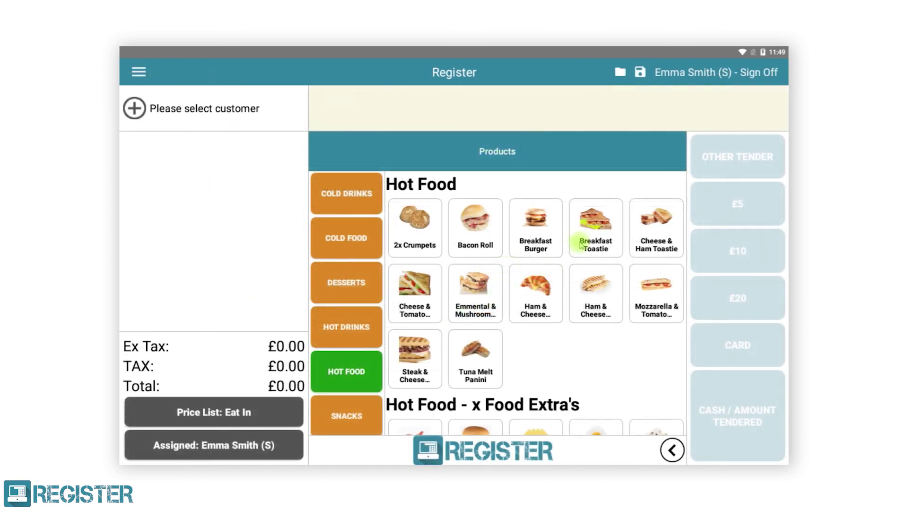
left_click(580, 244)
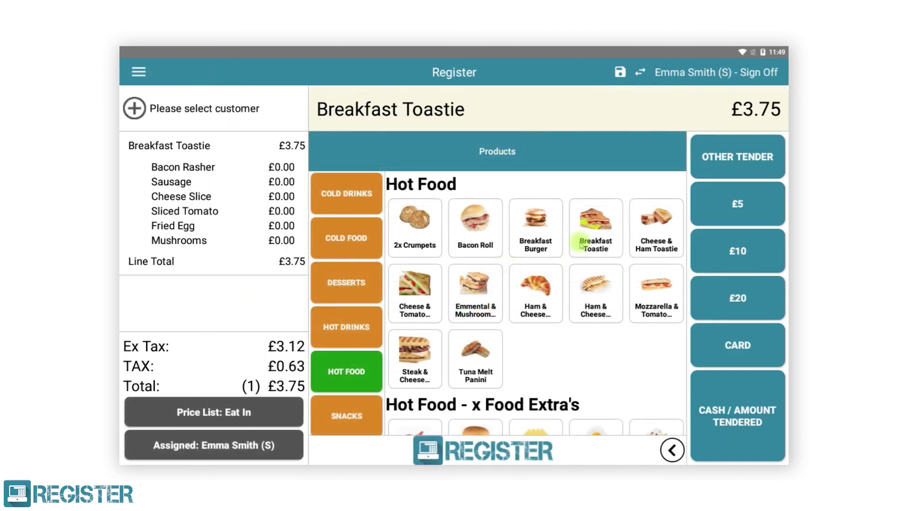
left_click(277, 197)
left_click(285, 253)
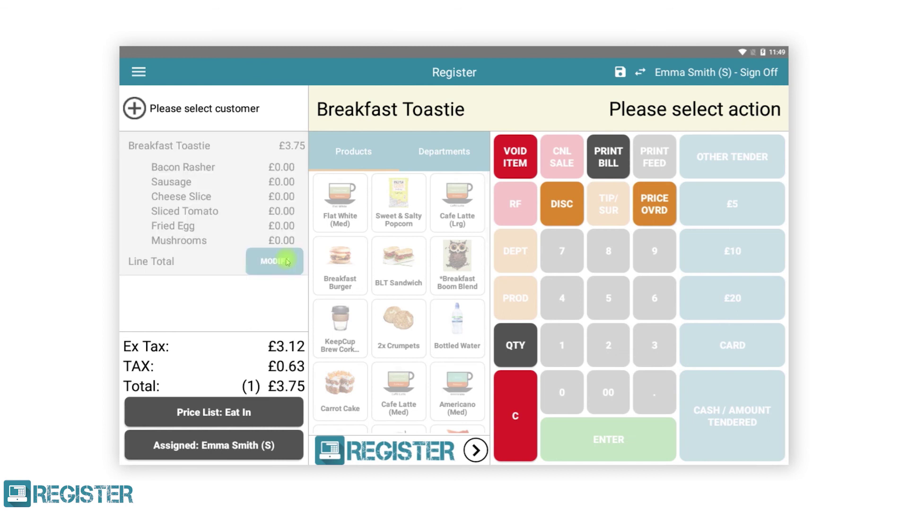